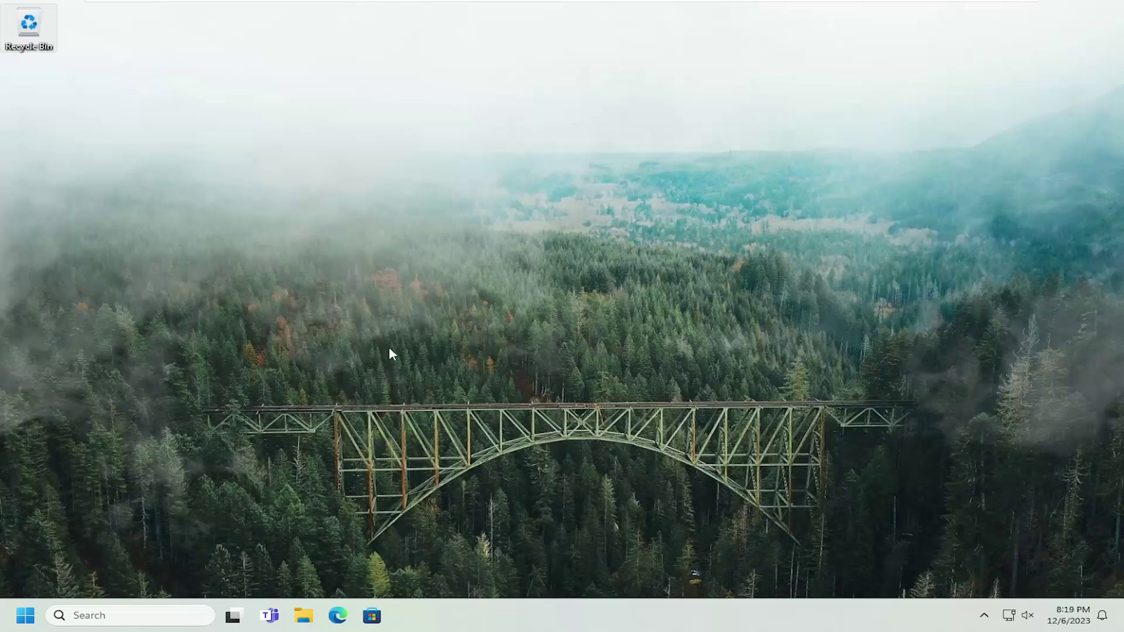
- Search for regedit and run Registry Editor as administrator, approving the UAC prompt
{"action": "left_click", "coordinate": [174, 607]}
{"action": "type", "text": "re"}
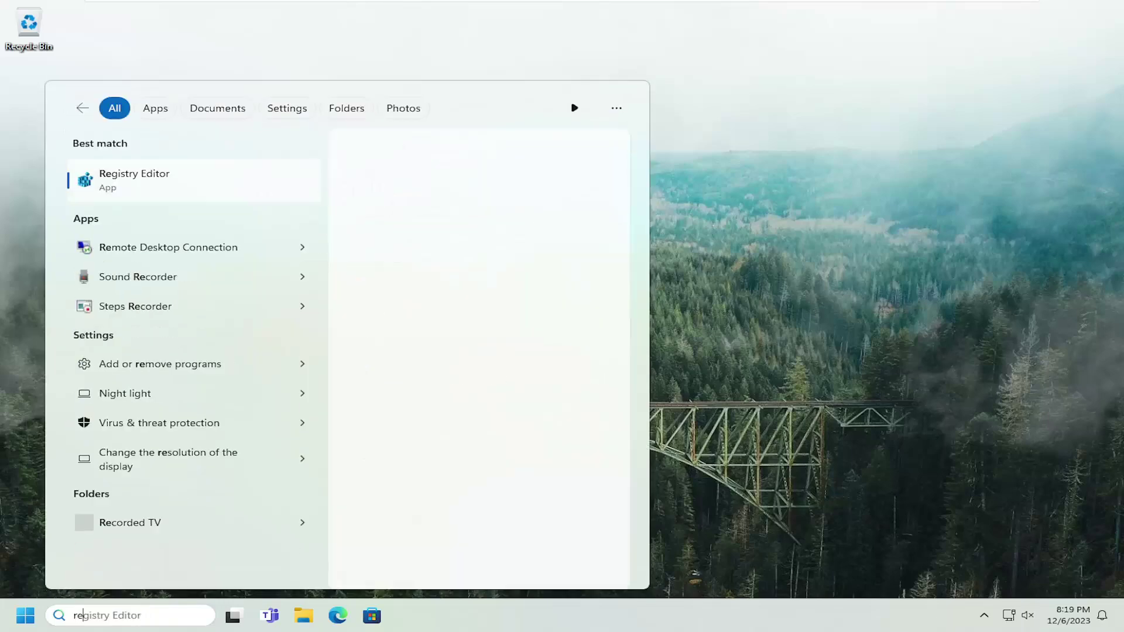
{"action": "type", "text": "gedit"}
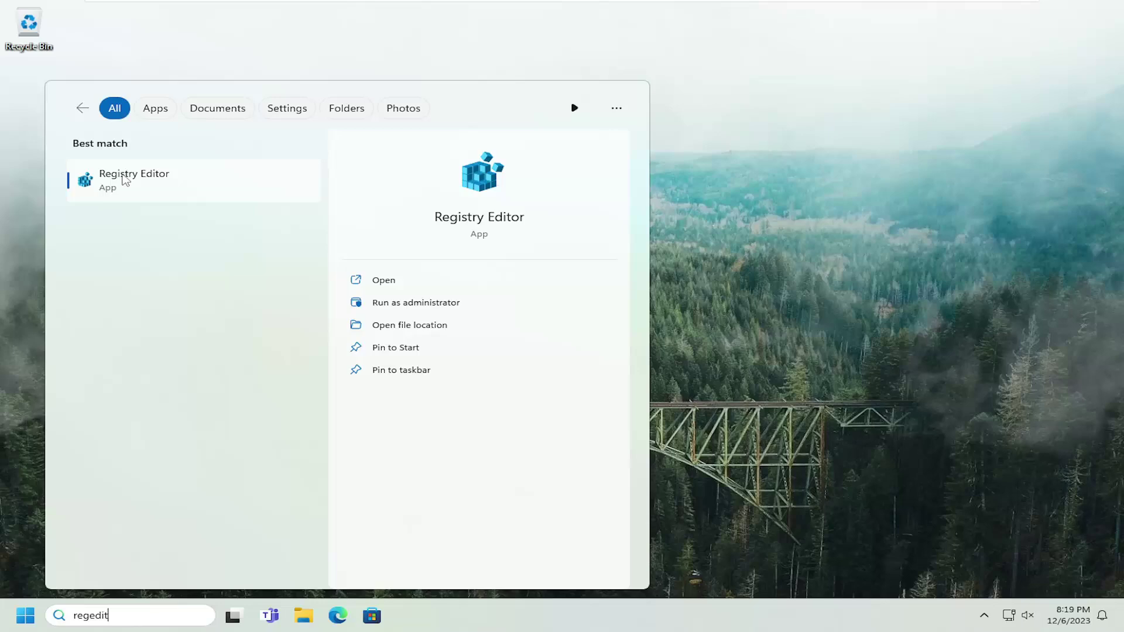
{"action": "right_click", "coordinate": [140, 182]}
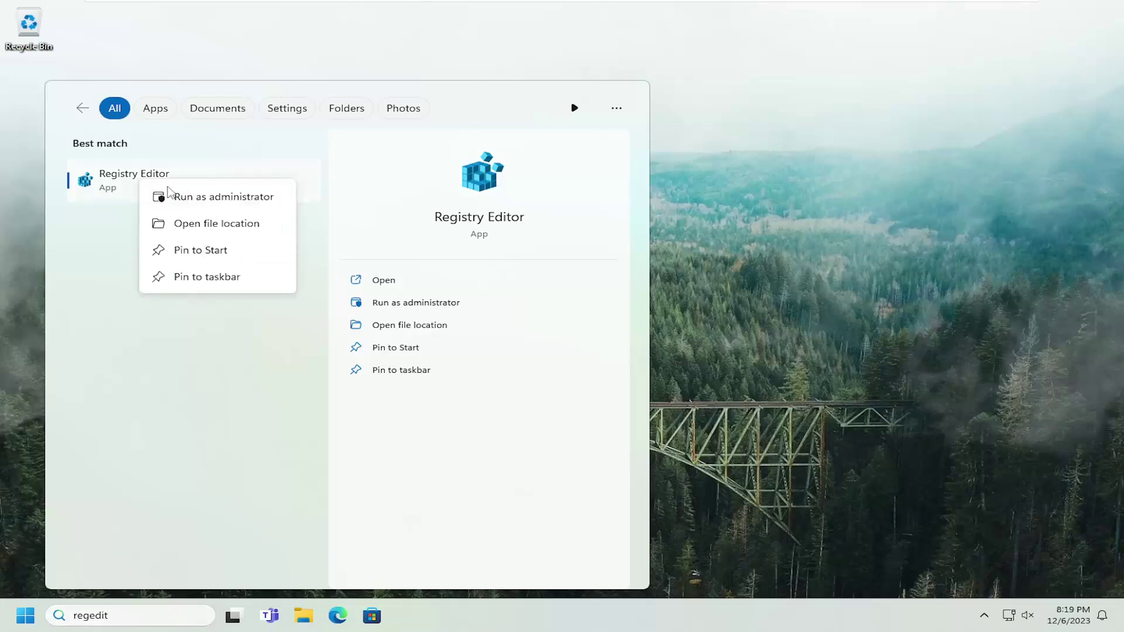
{"action": "left_click", "coordinate": [196, 199]}
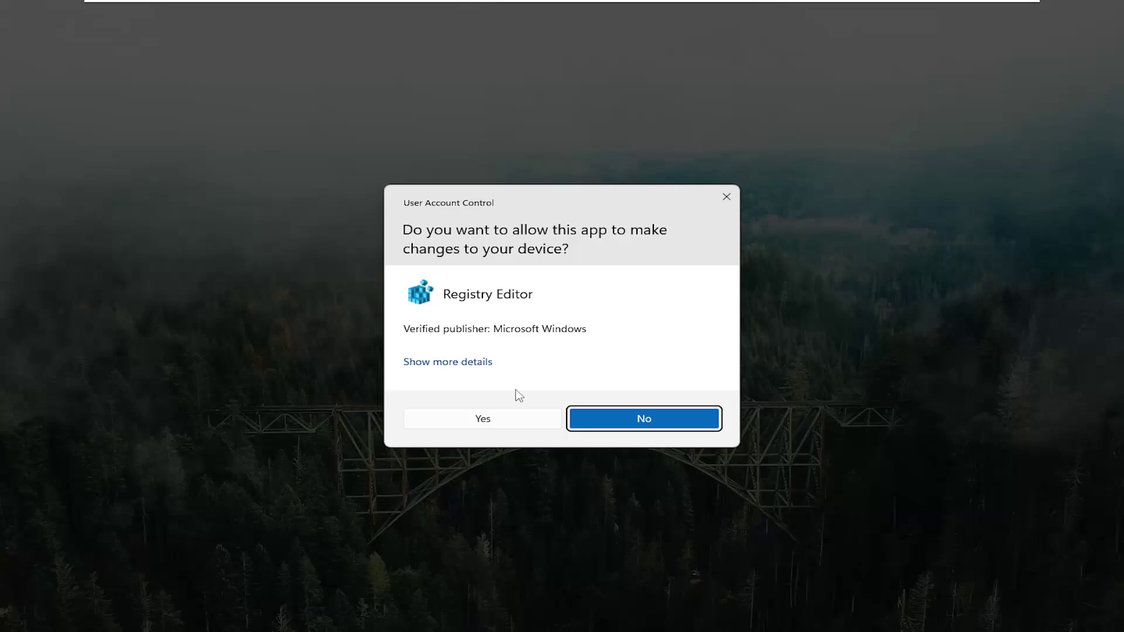
{"action": "left_click", "coordinate": [478, 430]}
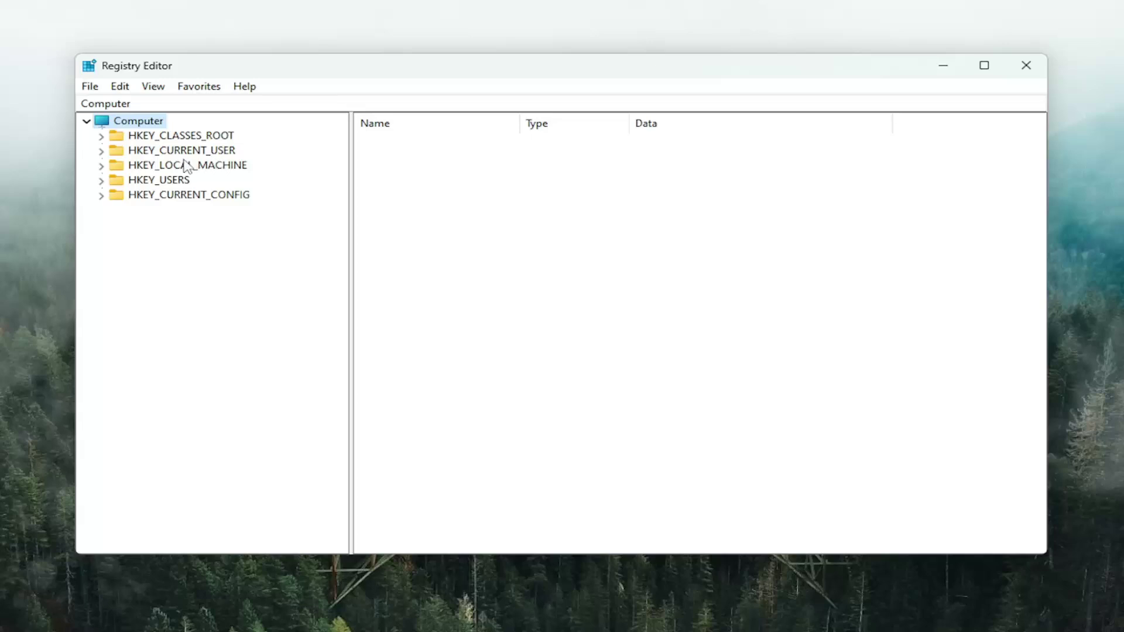
{"action": "left_click", "coordinate": [91, 88]}
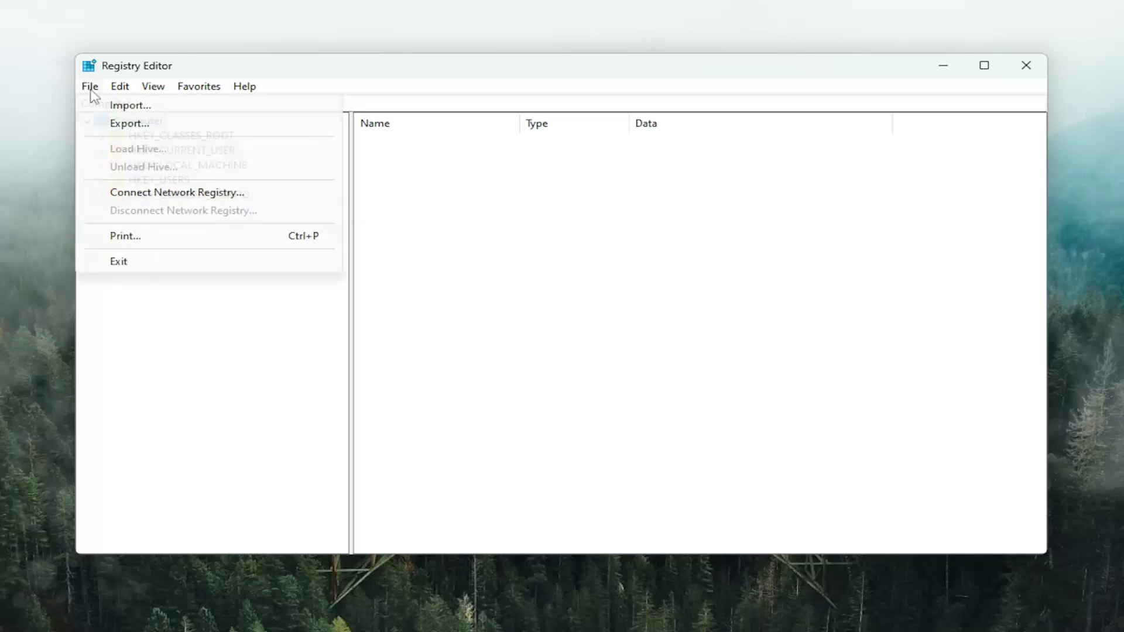
{"action": "left_click", "coordinate": [111, 126]}
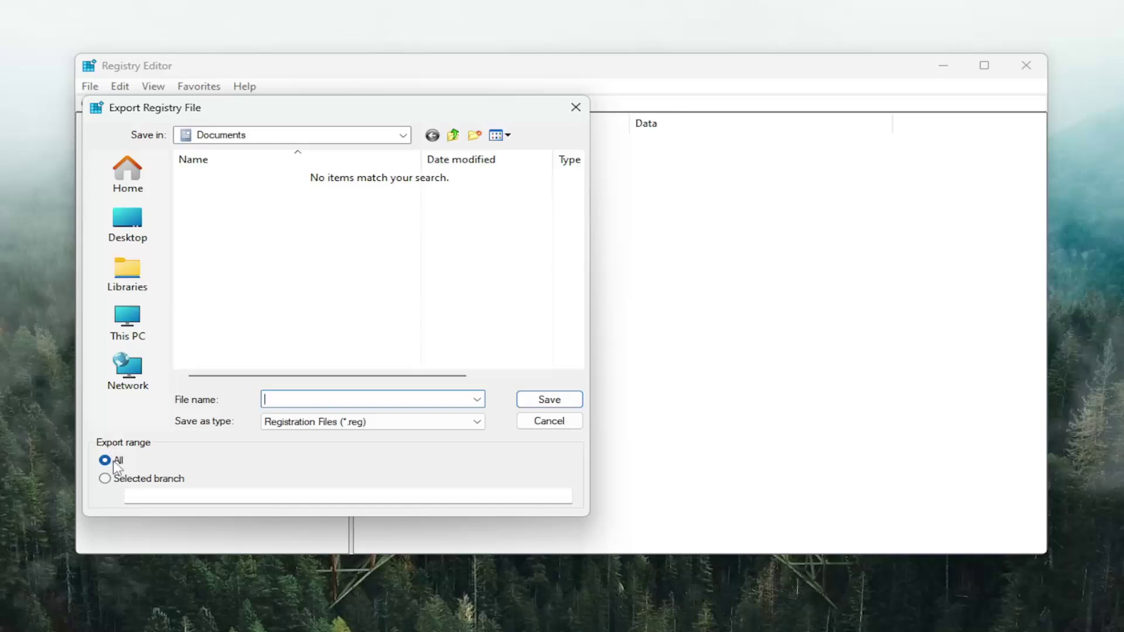
{"action": "left_click", "coordinate": [127, 234]}
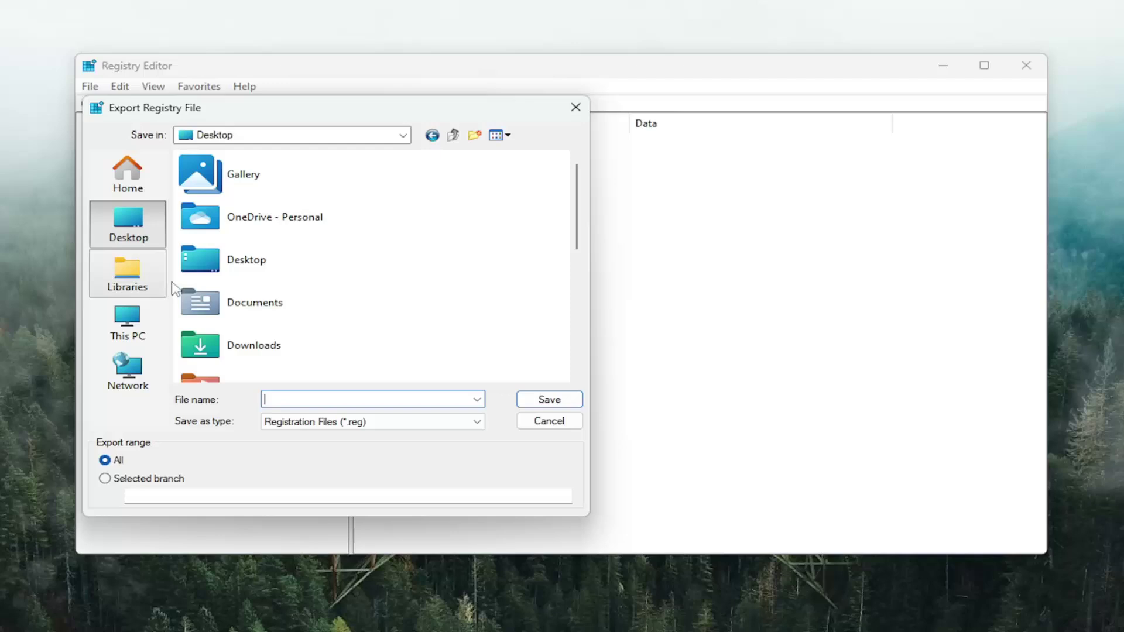
{"action": "left_click", "coordinate": [551, 422]}
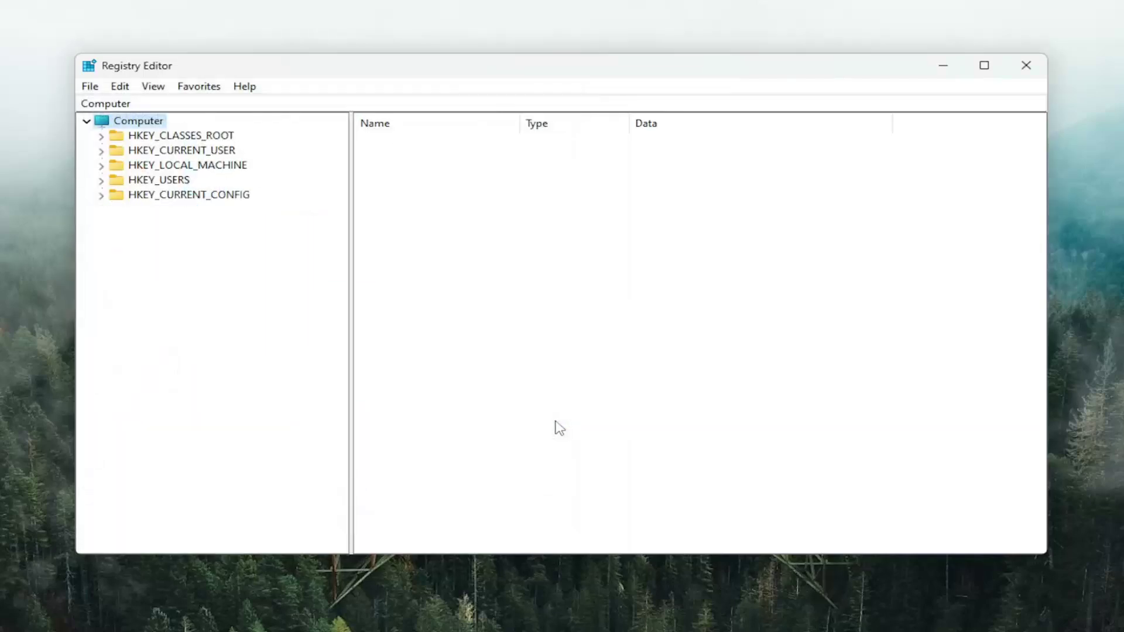
{"action": "left_click", "coordinate": [91, 87]}
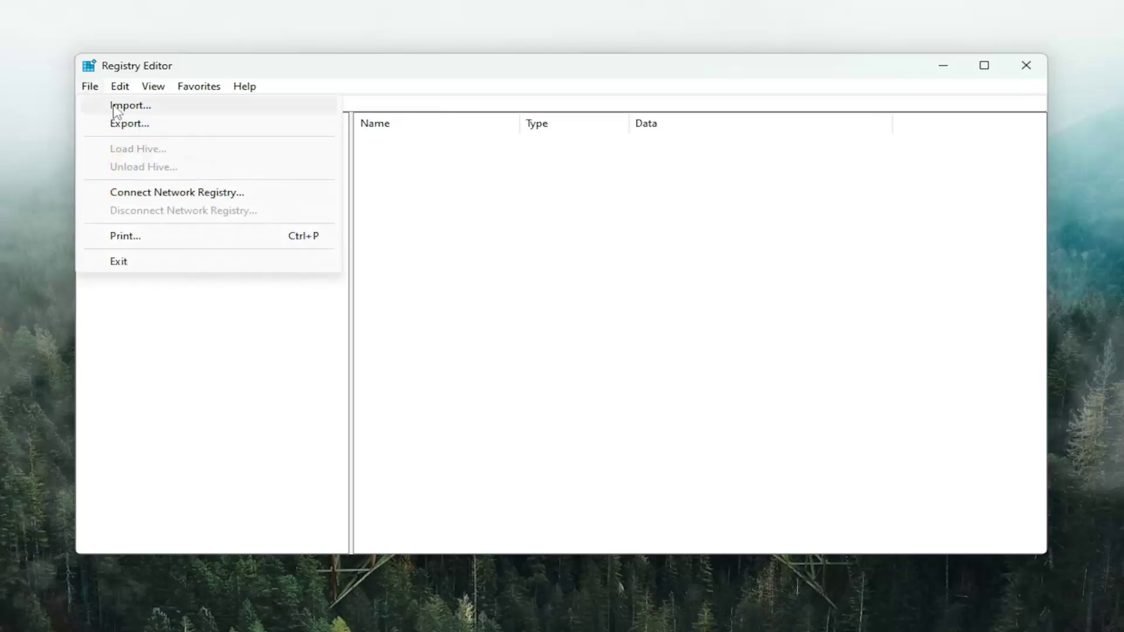
{"action": "left_click", "coordinate": [117, 107]}
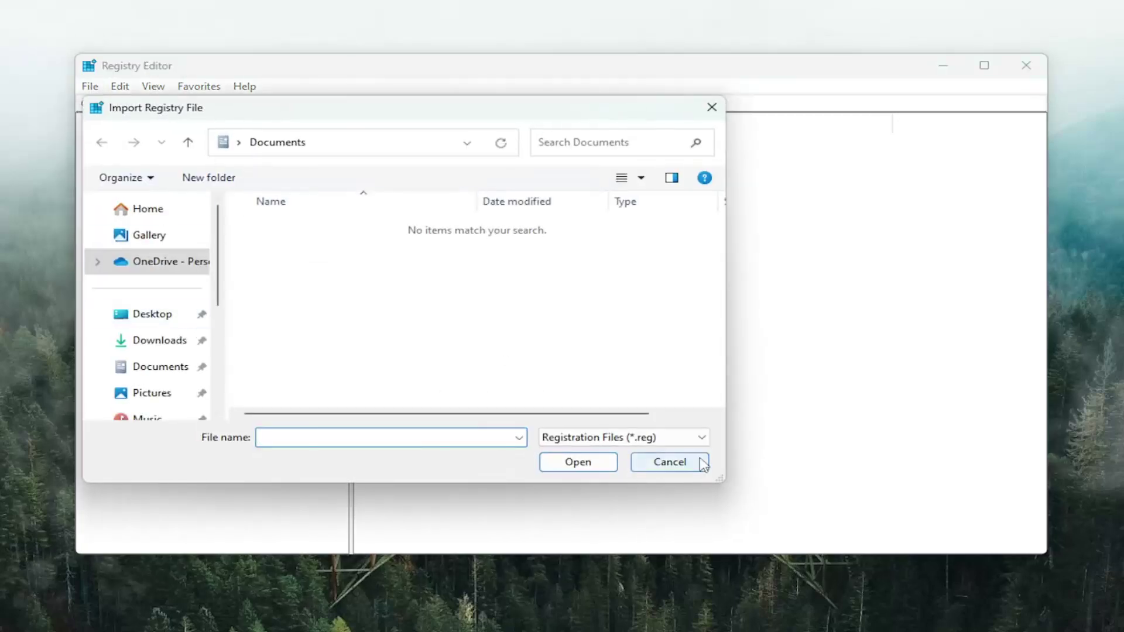
{"action": "left_click", "coordinate": [683, 462]}
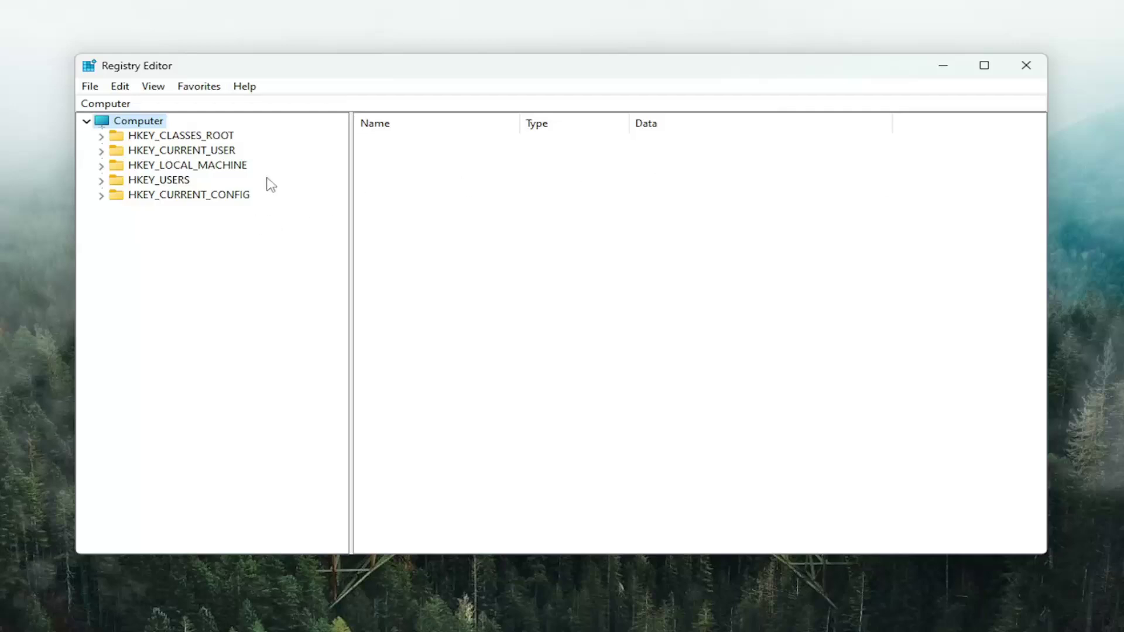
- Expand HKEY_CURRENT_USER\Software\Microsoft and select the Avalon.Graphics key
{"action": "double_click", "coordinate": [178, 151]}
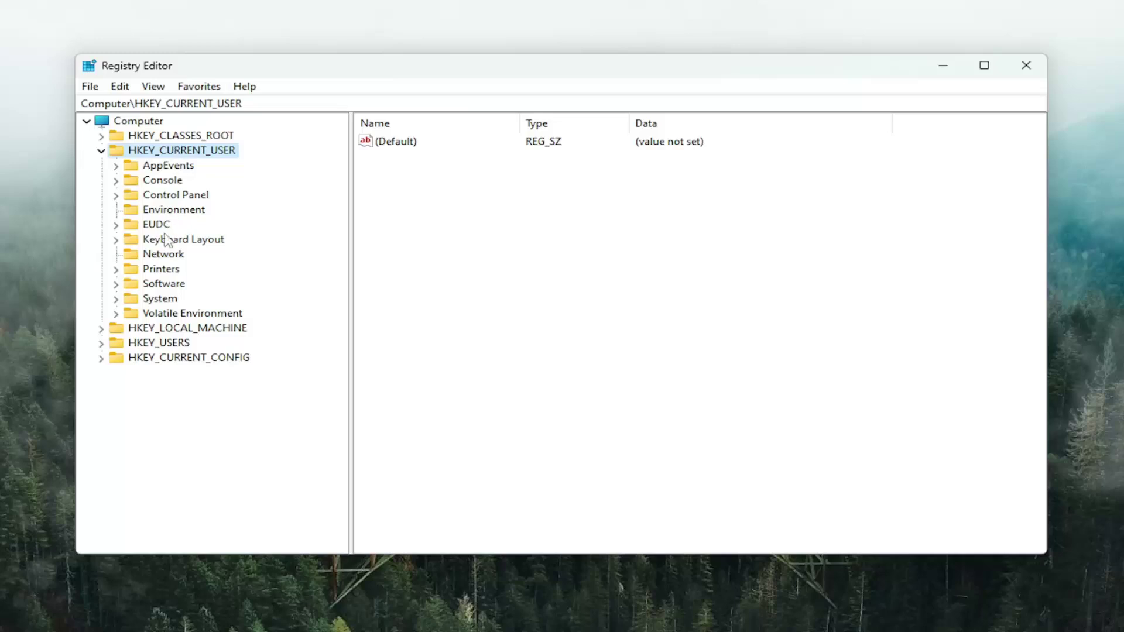
{"action": "double_click", "coordinate": [163, 286]}
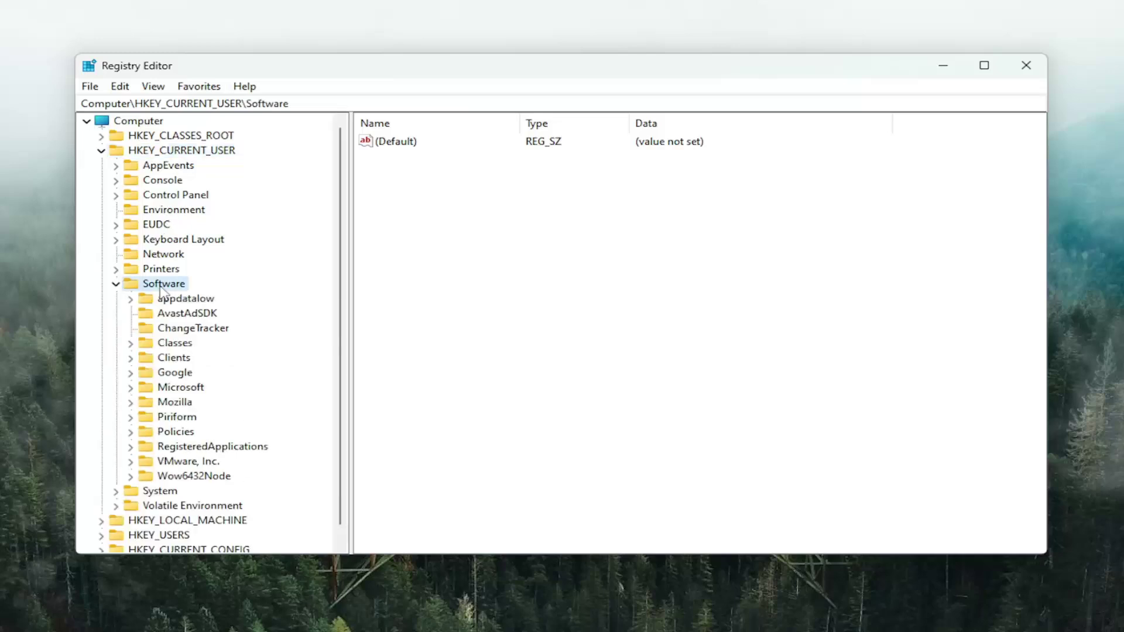
{"action": "double_click", "coordinate": [168, 388]}
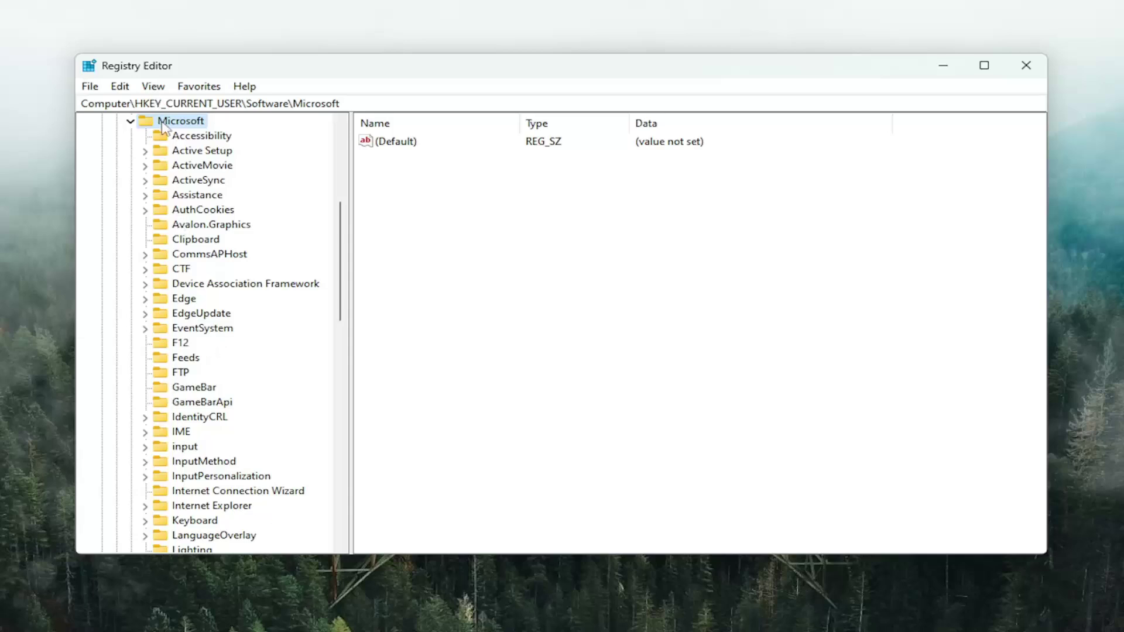
{"action": "left_click", "coordinate": [191, 184]}
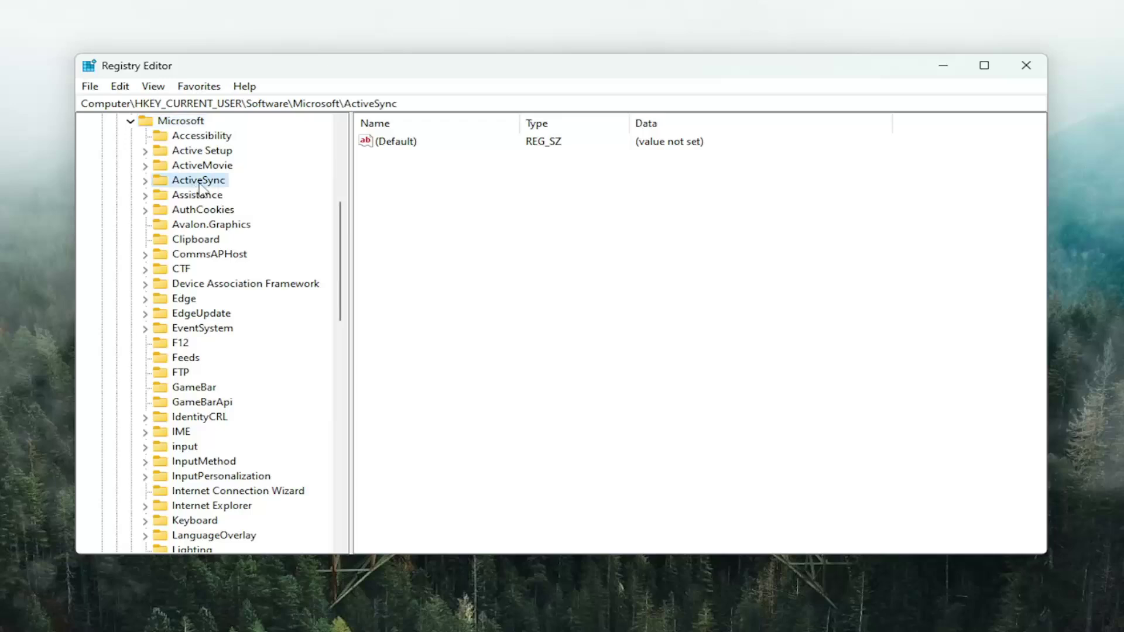
{"action": "key", "text": "Down"}
{"action": "key", "text": "Down"}
{"action": "key", "text": "Down"}
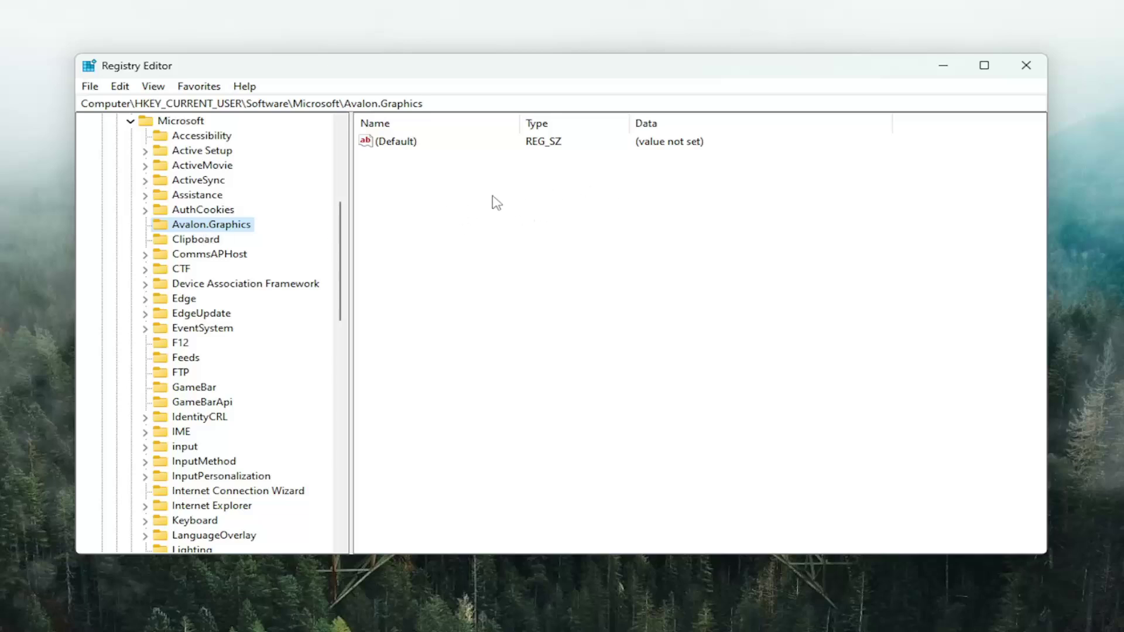
- Create a DWORD (32-bit) value named DisableHWAcceleration in the Avalon.Graphics key
{"action": "right_click", "coordinate": [448, 199]}
{"action": "mouse_move", "coordinate": [539, 211]}
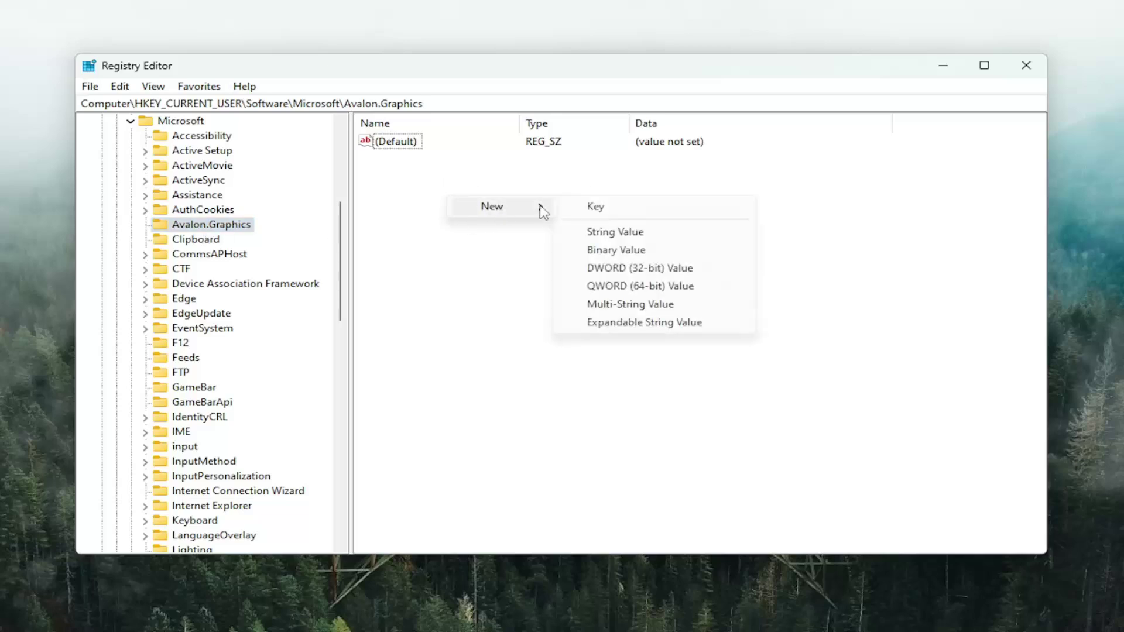
{"action": "left_click", "coordinate": [640, 268]}
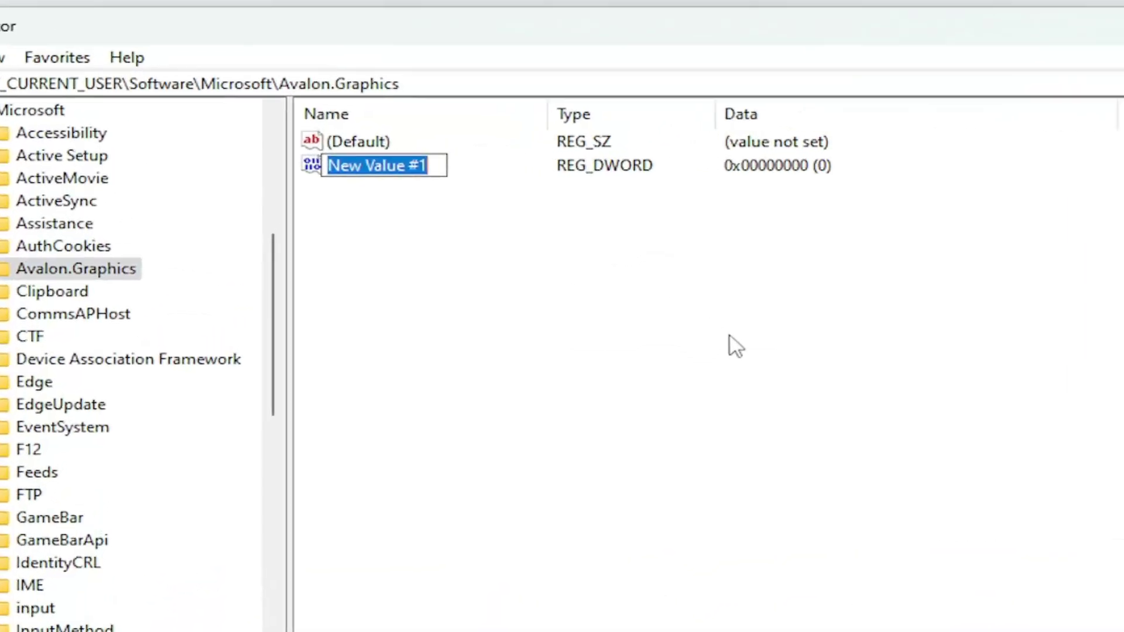
{"action": "type", "text": "Disable"}
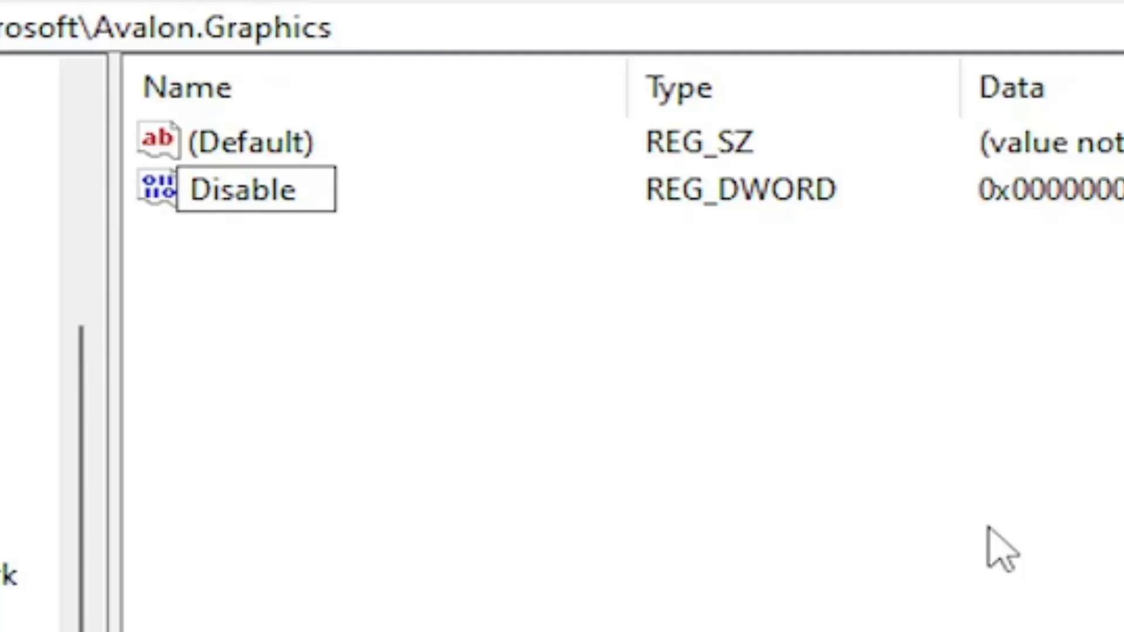
{"action": "type", "text": "HWA"}
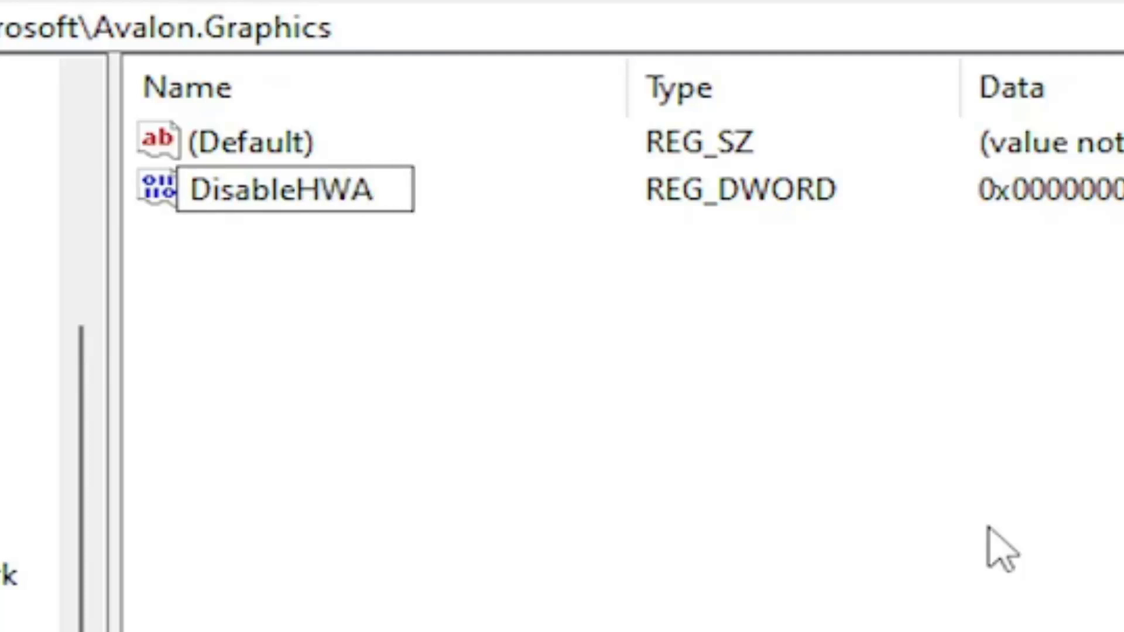
{"action": "type", "text": "cceleration"}
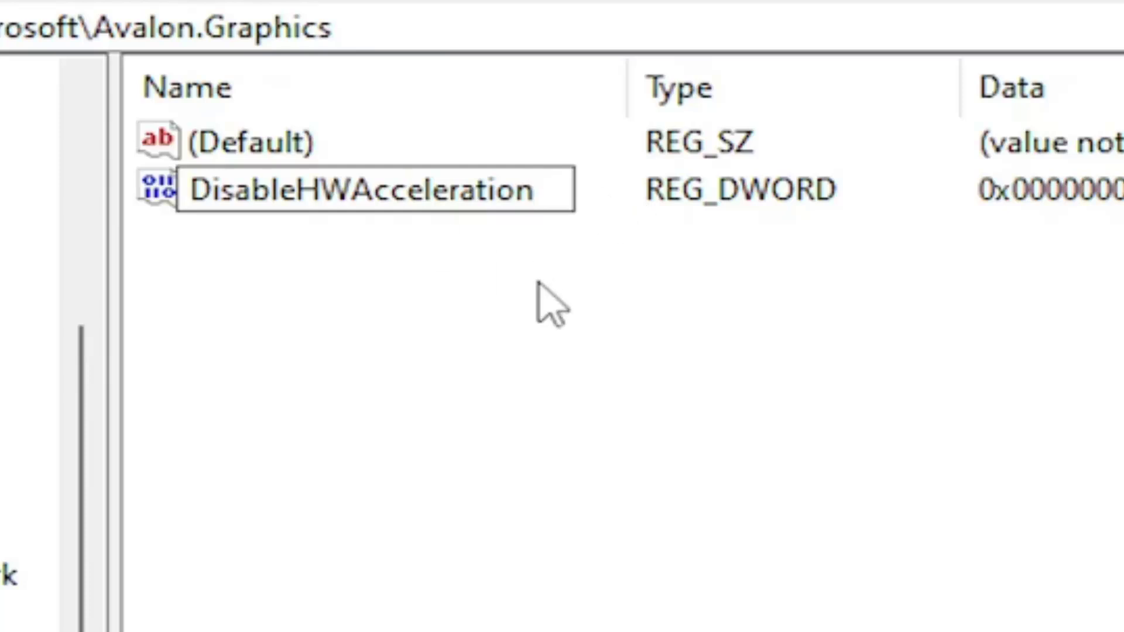
{"action": "key", "text": "Return"}
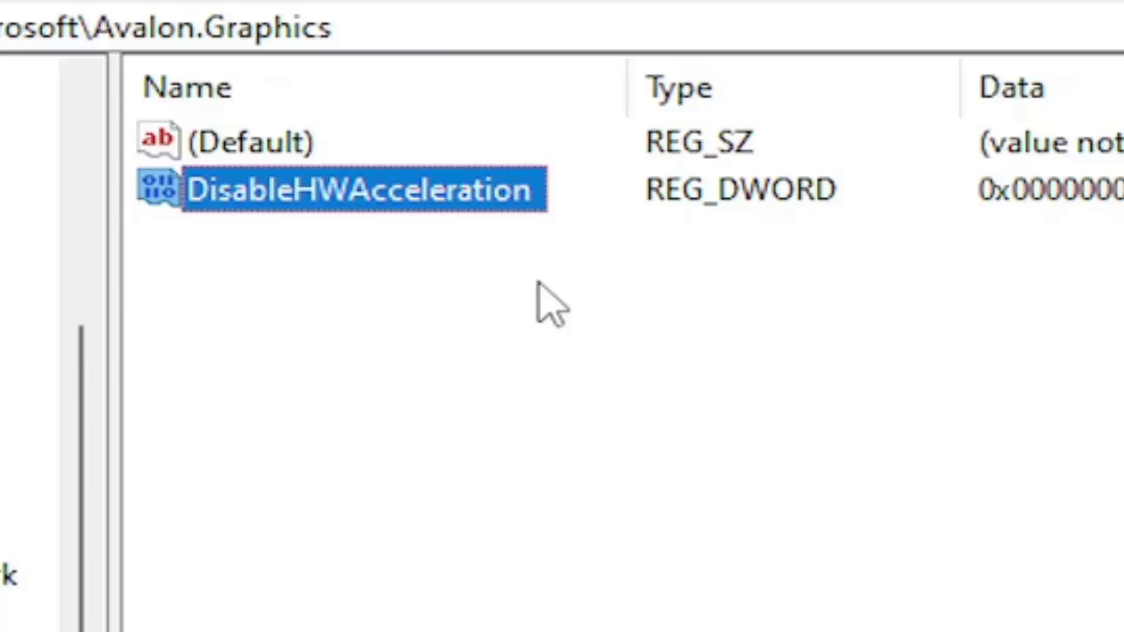
- Set DisableHWAcceleration's value data to 1 and confirm it
{"action": "double_click", "coordinate": [353, 193]}
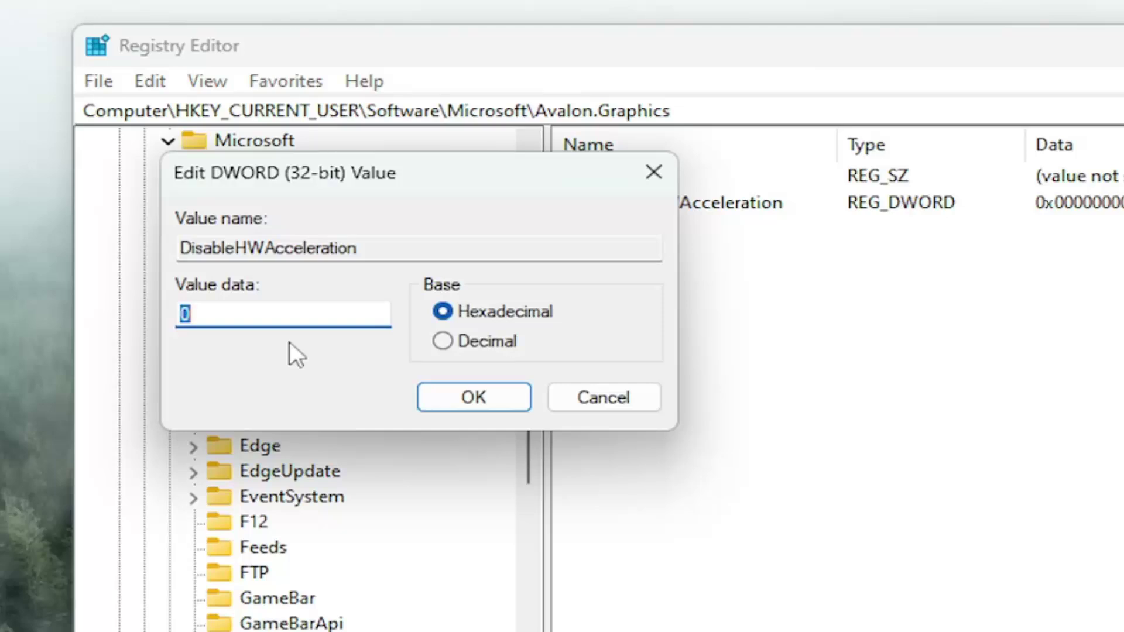
{"action": "type", "text": "1"}
{"action": "key", "text": "ctrl+a"}
{"action": "type", "text": "0"}
{"action": "left_click", "coordinate": [474, 393]}
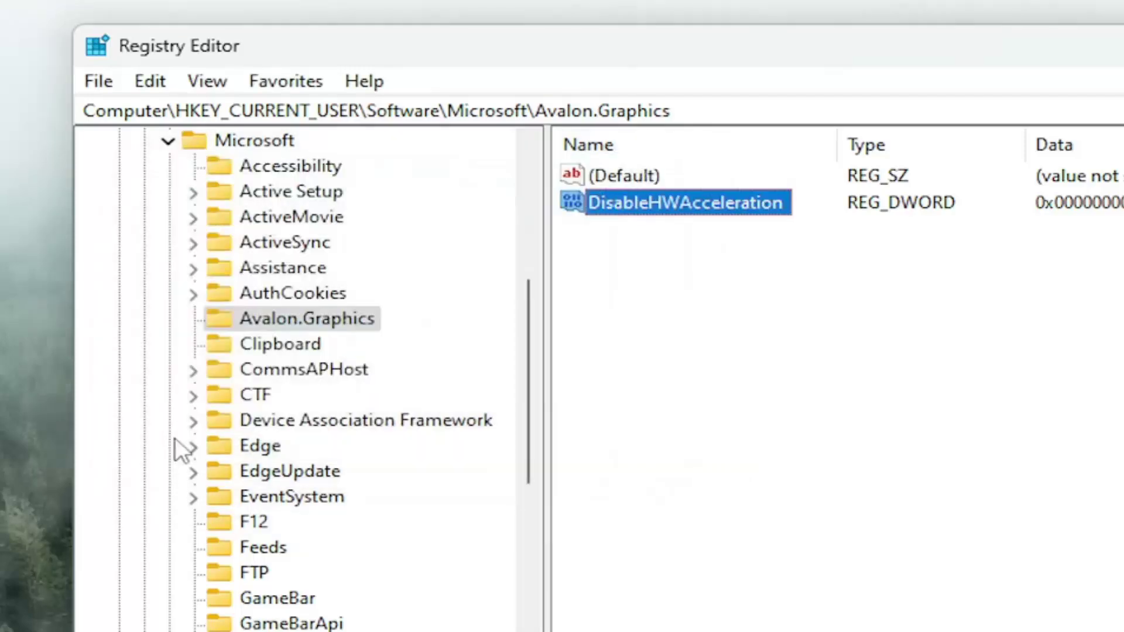
- Collapse the Microsoft, Software and HKEY_CURRENT_USER keys, then close Registry Editor
{"action": "scroll", "coordinate": [176, 439], "scroll_direction": "up", "scroll_amount": 6}
{"action": "left_click", "coordinate": [168, 593]}
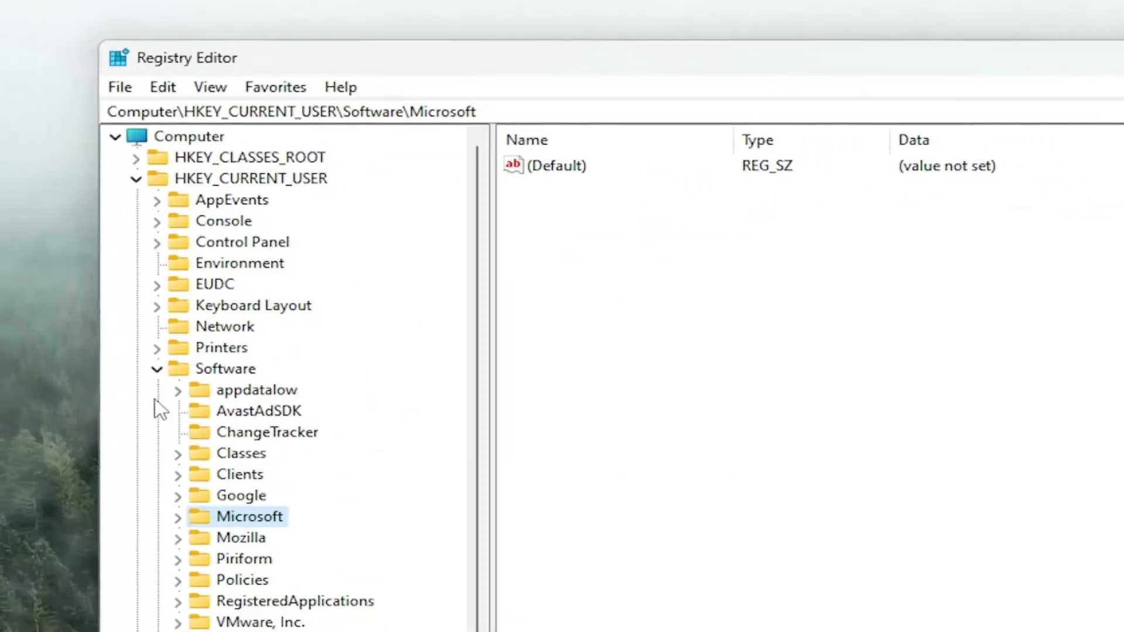
{"action": "left_click", "coordinate": [144, 417]}
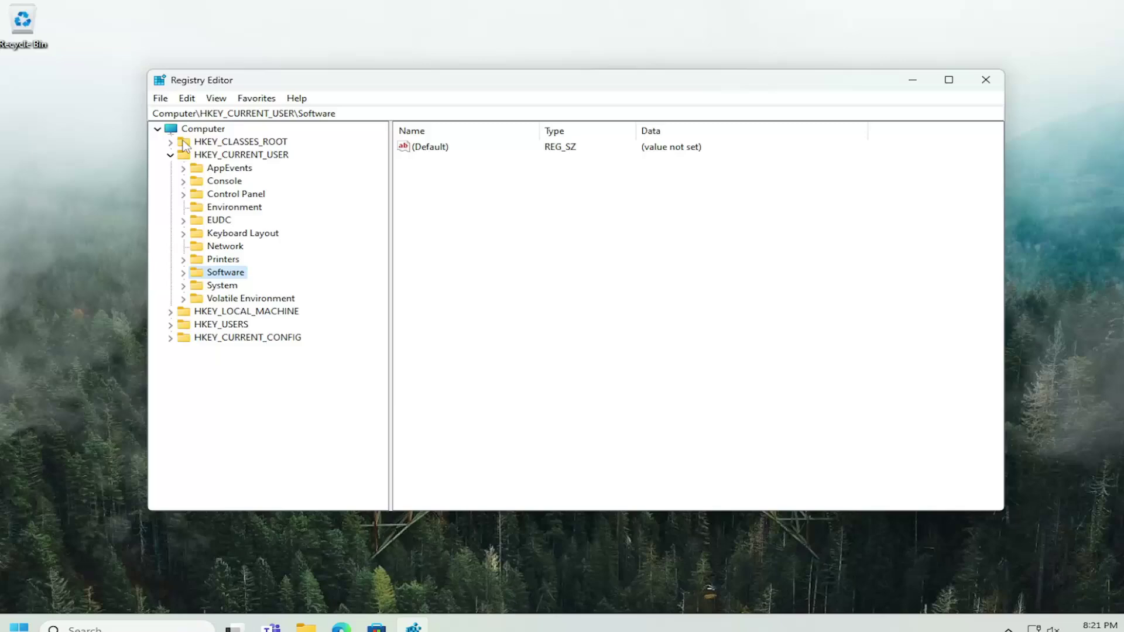
{"action": "left_click", "coordinate": [153, 167]}
{"action": "left_click", "coordinate": [196, 132]}
{"action": "left_click", "coordinate": [962, 80]}
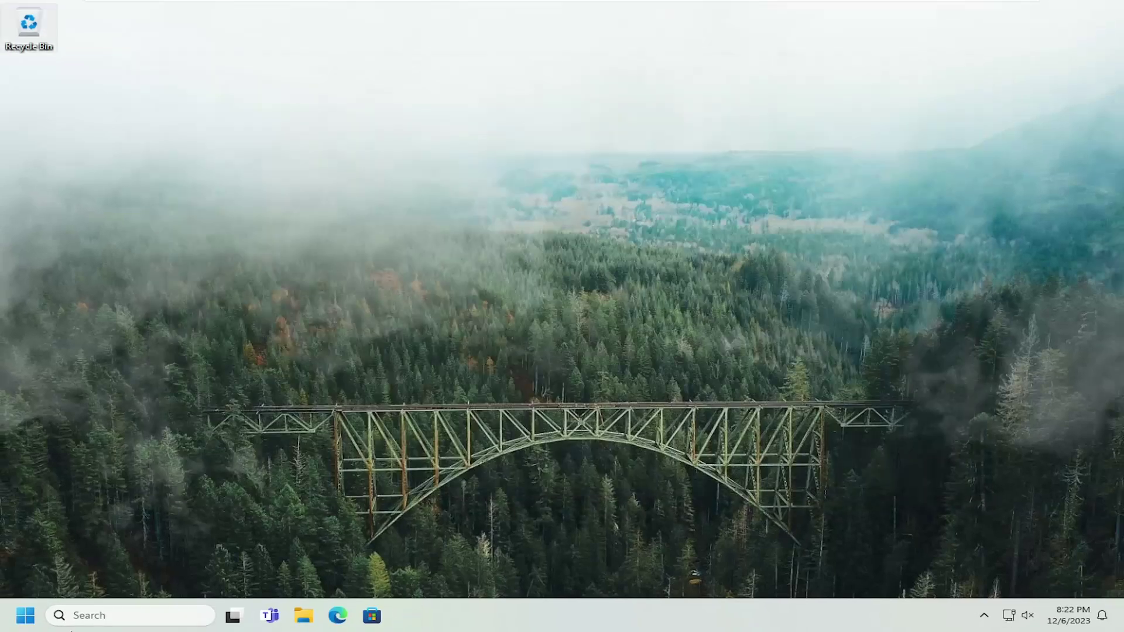
- Restart Windows from the Start button's power options
{"action": "right_click", "coordinate": [25, 615]}
{"action": "mouse_move", "coordinate": [144, 553]}
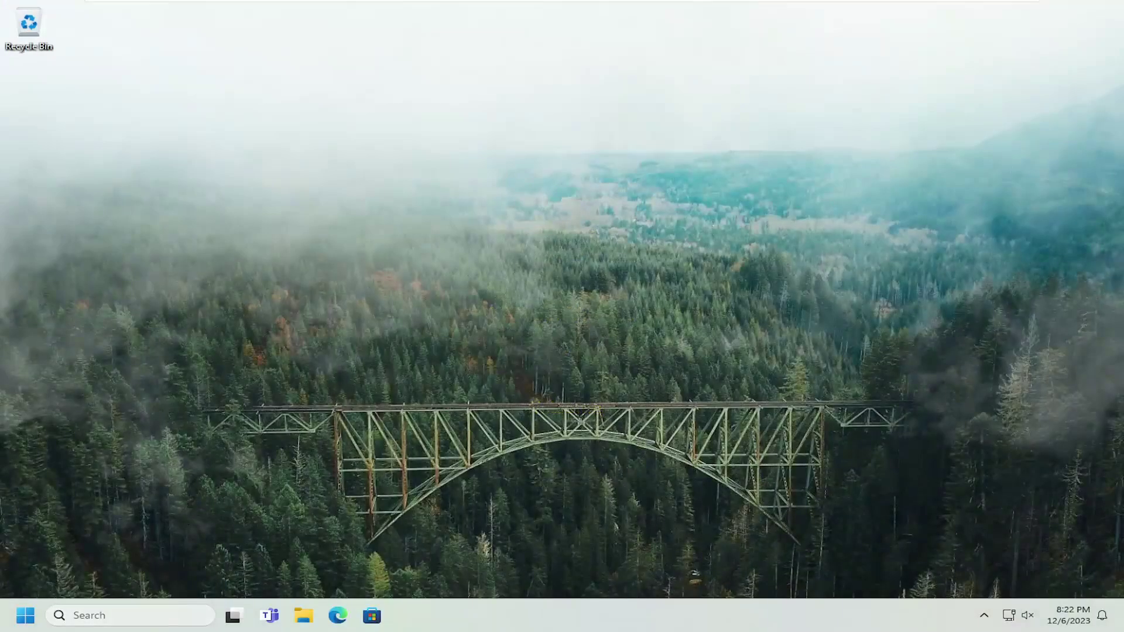
- Search 'windows feature' and open Turn Windows features on or off
{"action": "left_click", "coordinate": [113, 616]}
{"action": "type", "text": "windows features"}
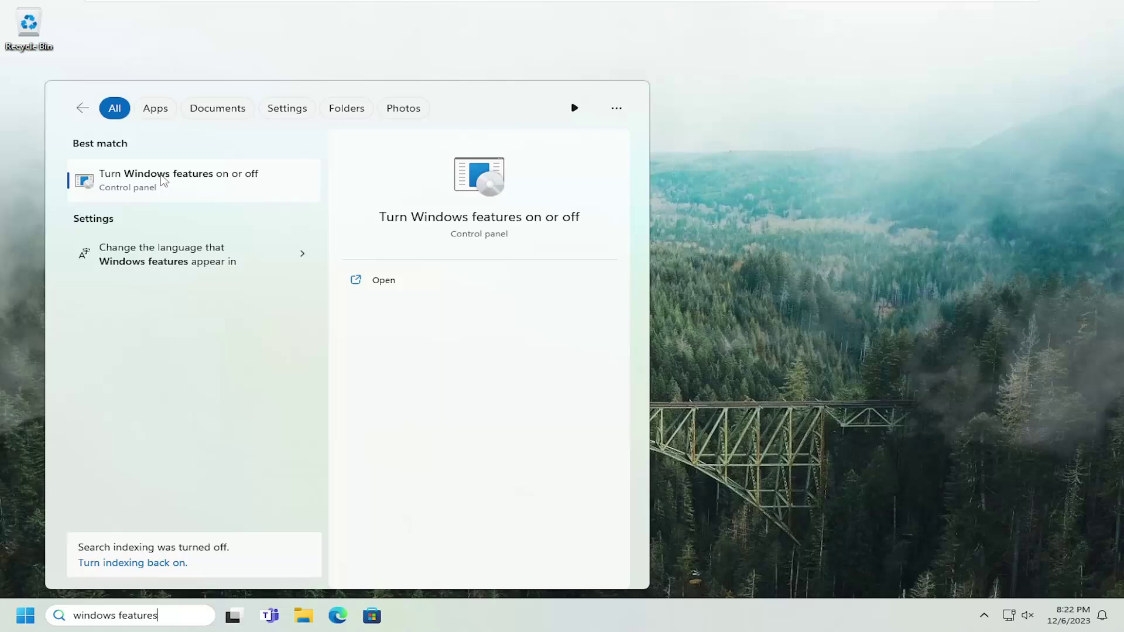
{"action": "left_click", "coordinate": [164, 181]}
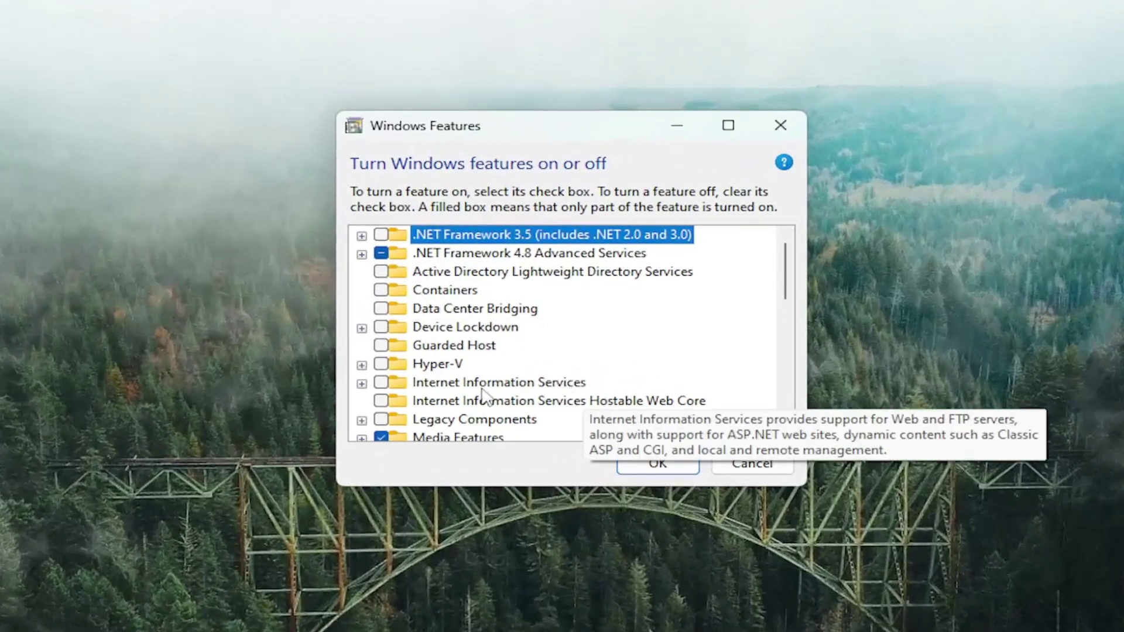
- Enable DirectPlay under Legacy Components, apply it, and dismiss the completion message
{"action": "scroll", "coordinate": [426, 398], "scroll_direction": "down", "scroll_amount": 1}
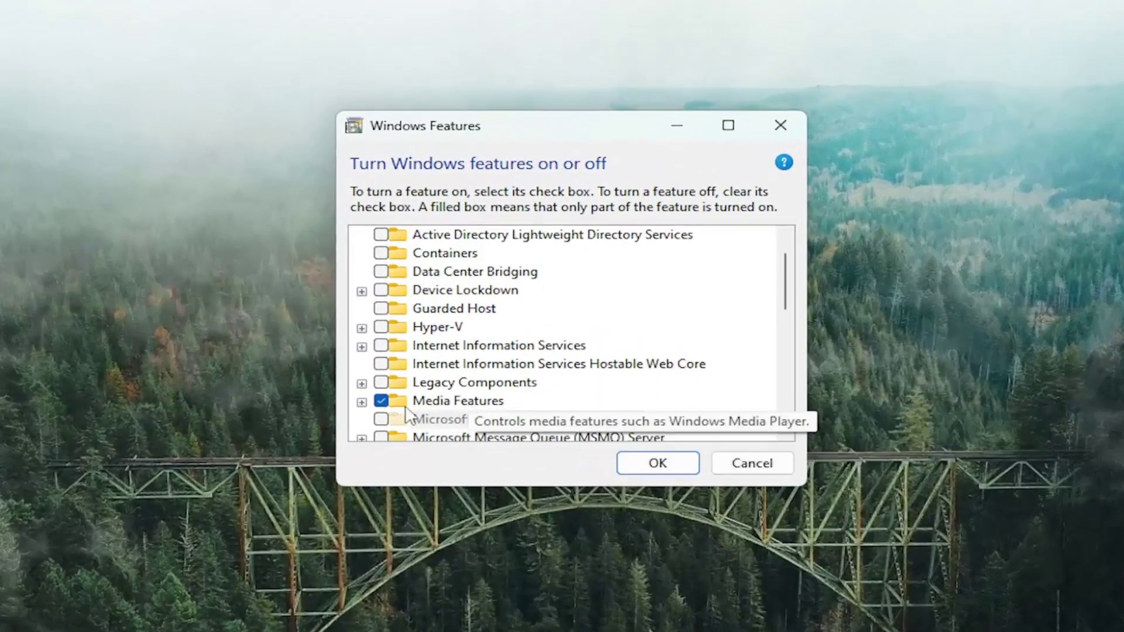
{"action": "left_click", "coordinate": [362, 384]}
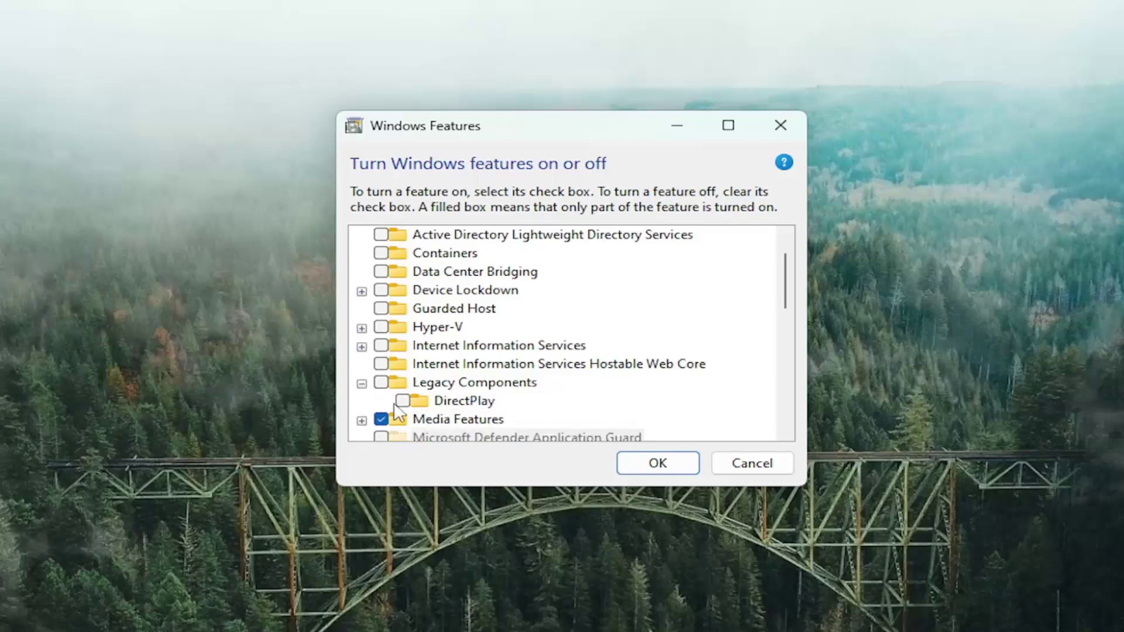
{"action": "left_click", "coordinate": [404, 403]}
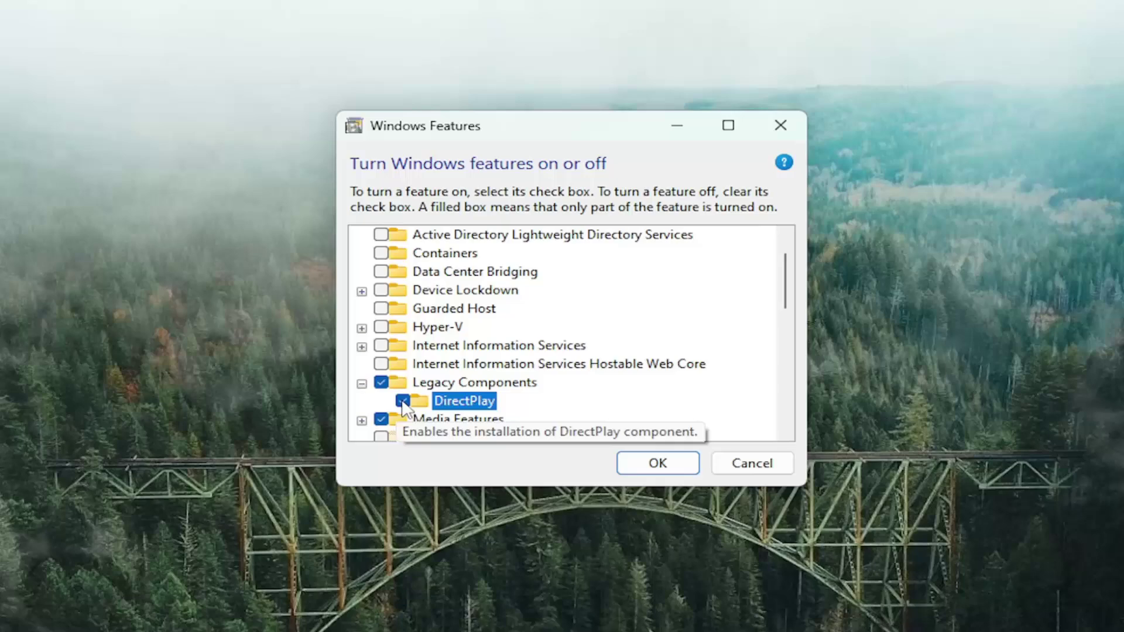
{"action": "left_click", "coordinate": [656, 463]}
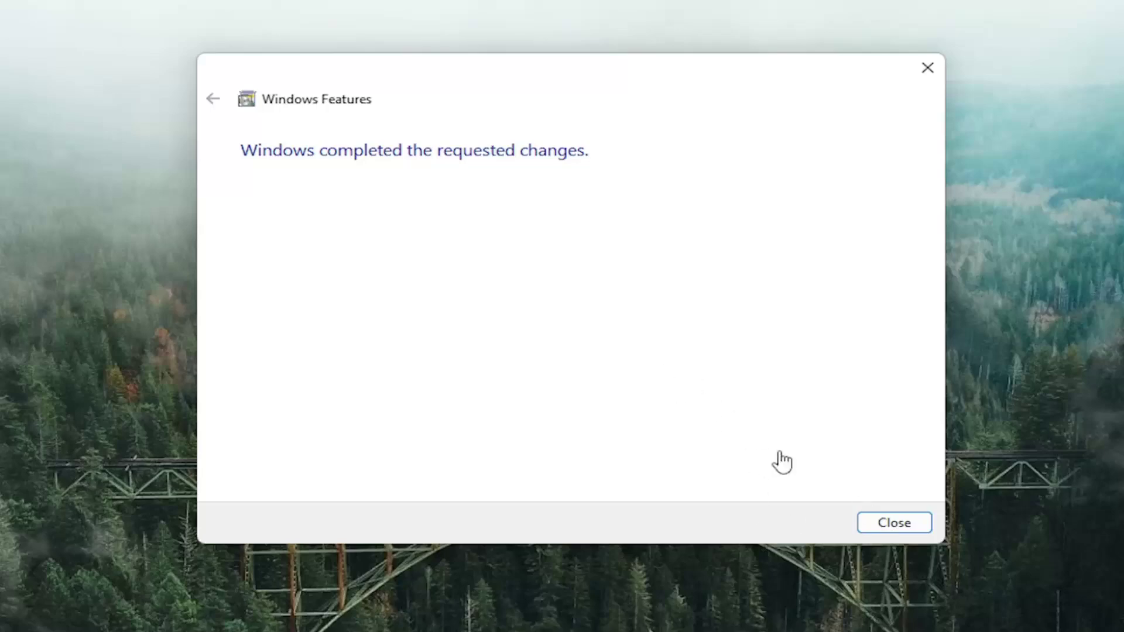
{"action": "left_click", "coordinate": [899, 523]}
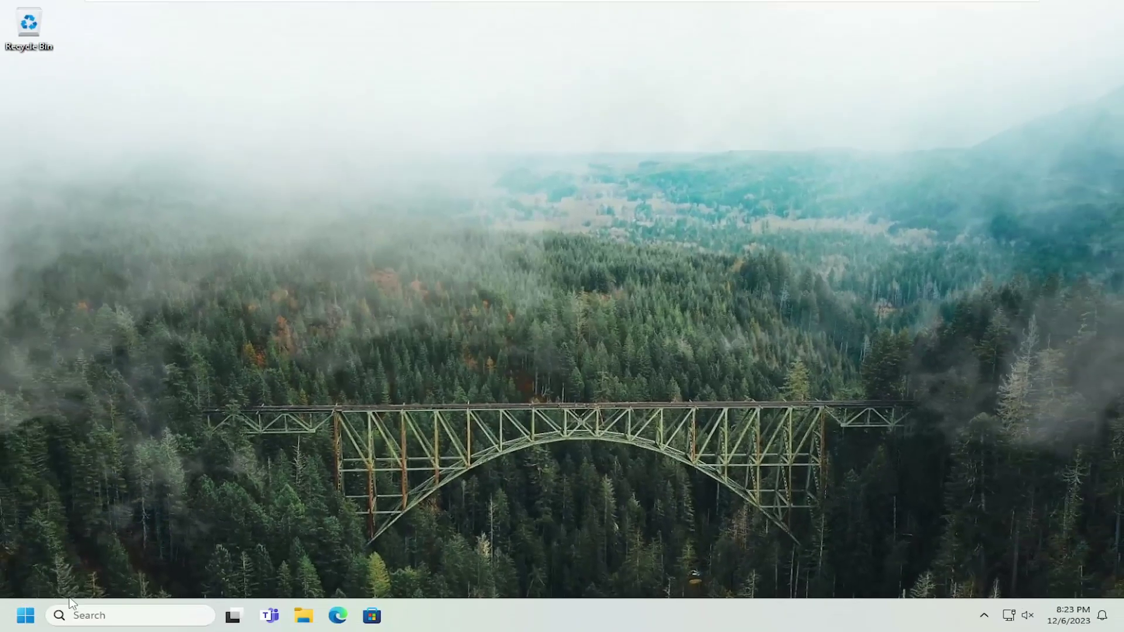